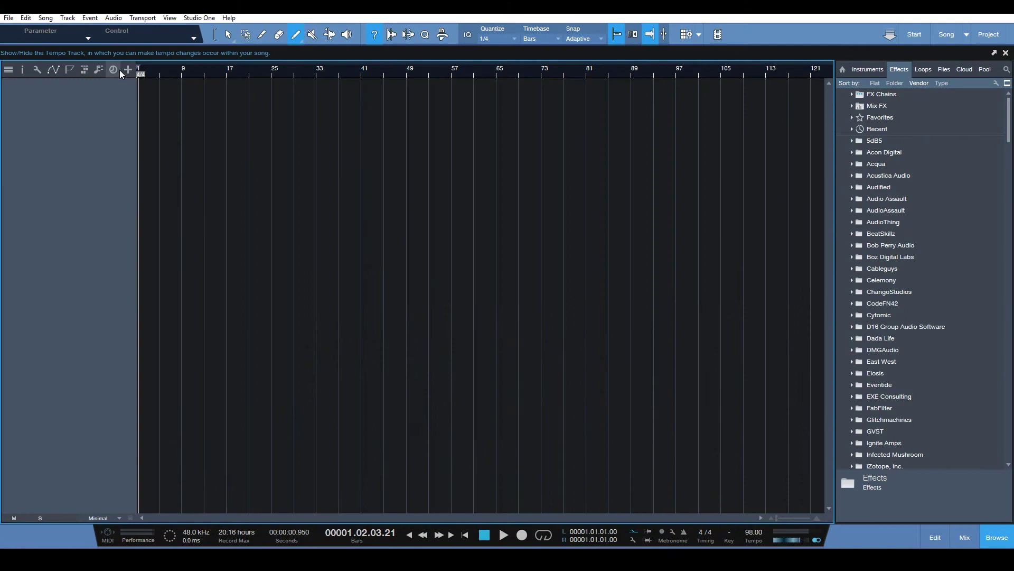
- Show the tempo track full height, hide the browser, and draw a test tempo step at bars 9–26
left_click(114, 70)
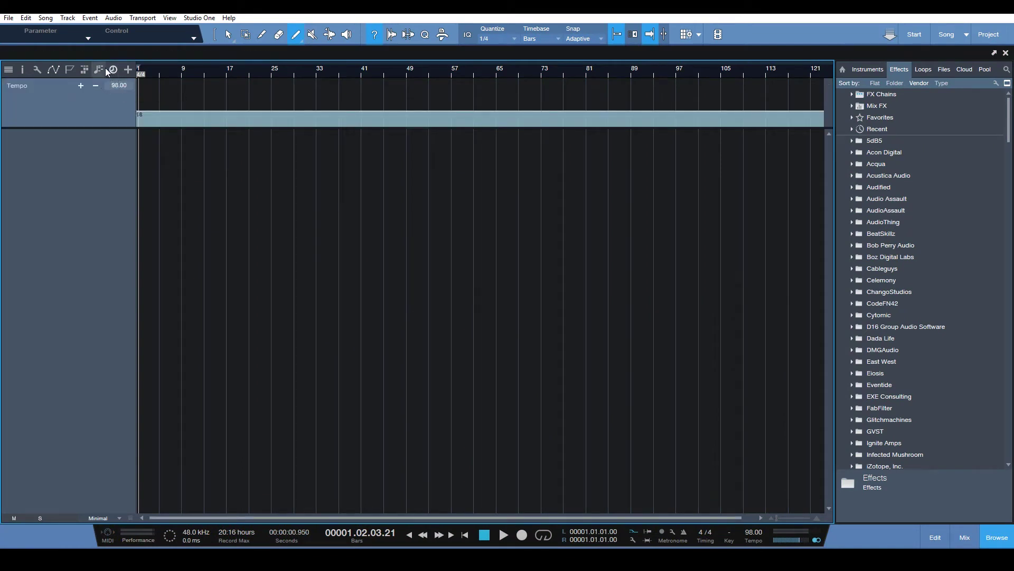
left_click_drag(226, 127, 231, 521)
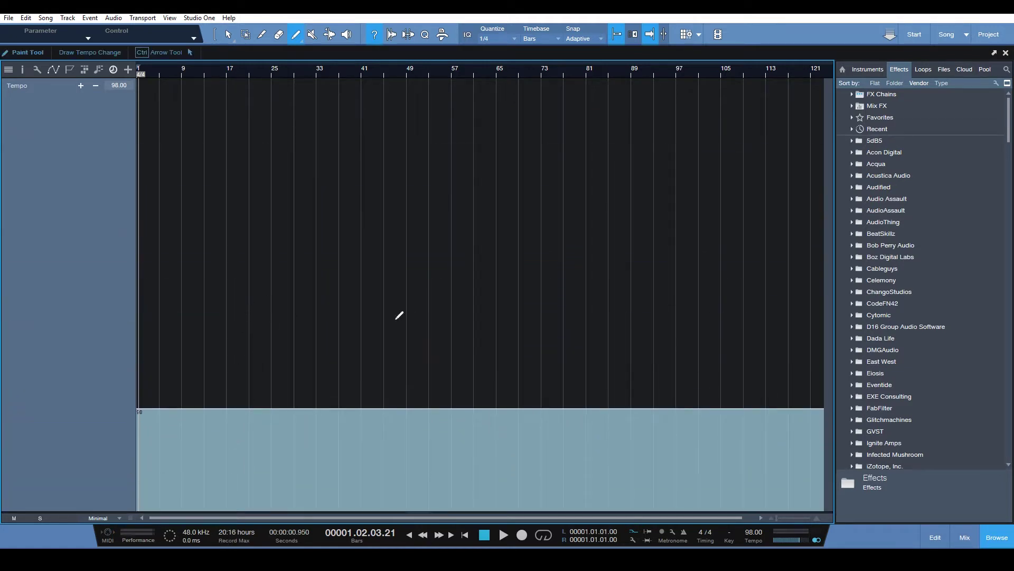
left_click(997, 537)
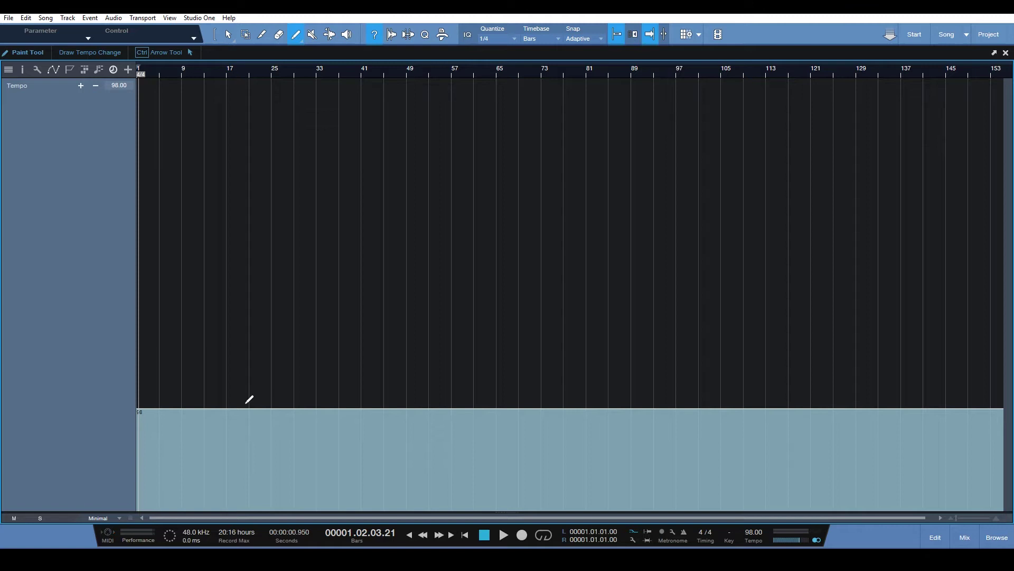
mouse_move(206, 376)
left_mouse_down()
mouse_move(267, 403)
mouse_move(278, 367)
mouse_move(315, 389)
mouse_move(522, 382)
mouse_move(509, 383)
left_mouse_up()
key("ctrl+z")
key("ctrl+z")
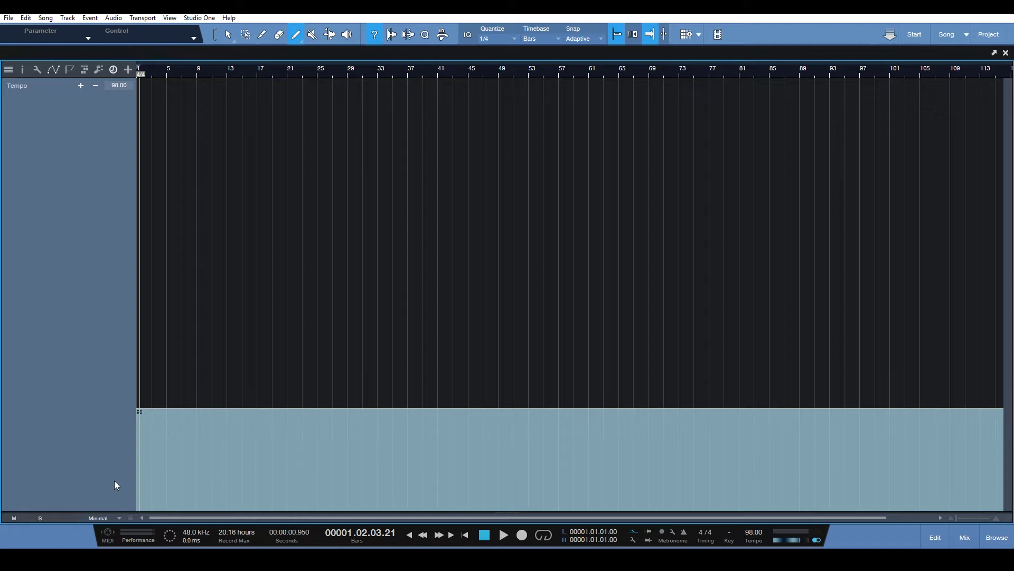
mouse_move(216, 397)
left_mouse_down()
mouse_move(286, 392)
mouse_move(339, 363)
left_mouse_up()
left_click_drag(385, 348, 397, 349)
key("ctrl+z")
key("ctrl+z")
key("ctrl+z")
key("ctrl+z")
key("ctrl+z")
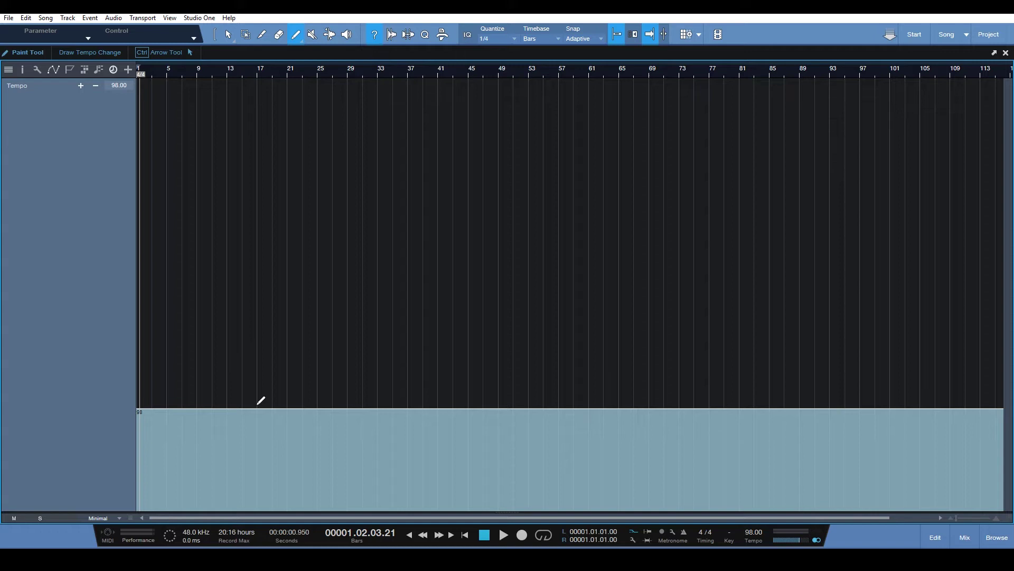
left_click(301, 38)
left_click(306, 94)
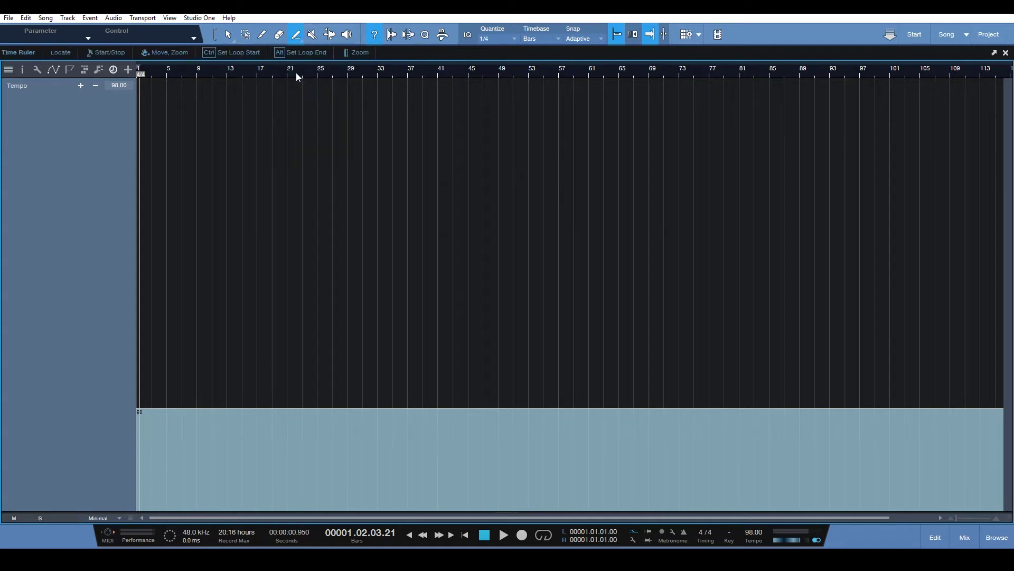
left_click_drag(264, 382, 513, 317)
key("ctrl+z")
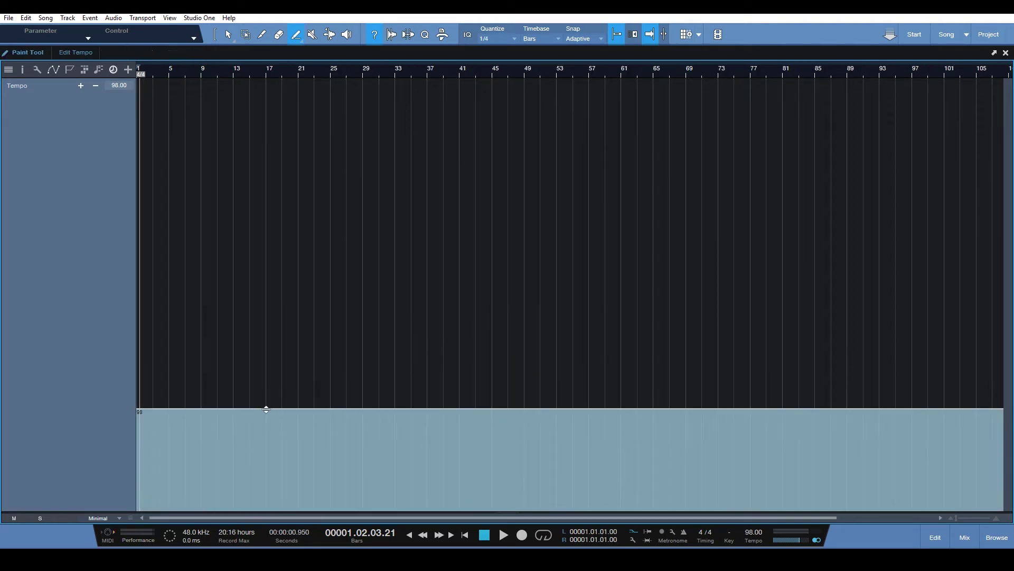
mouse_move(265, 409)
left_mouse_down()
mouse_move(367, 345)
mouse_move(477, 311)
left_mouse_up()
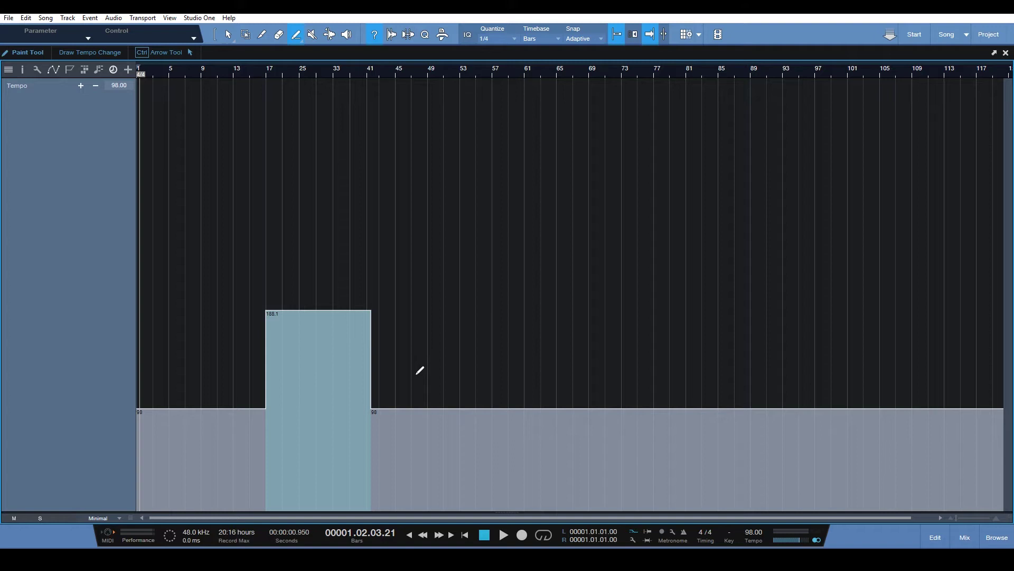
key("ctrl+z")
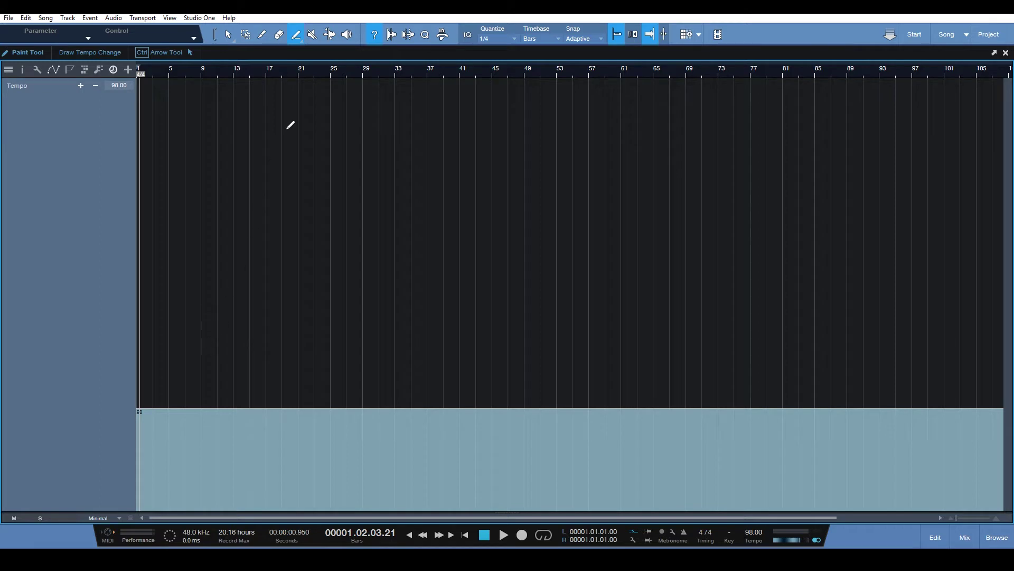
left_click(296, 35)
left_click(315, 50)
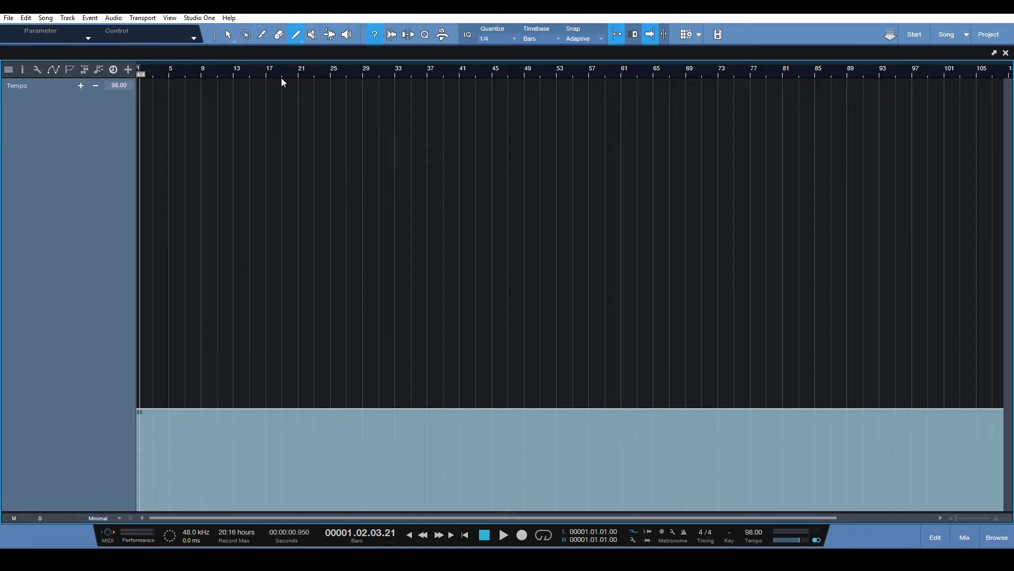
left_click(296, 34)
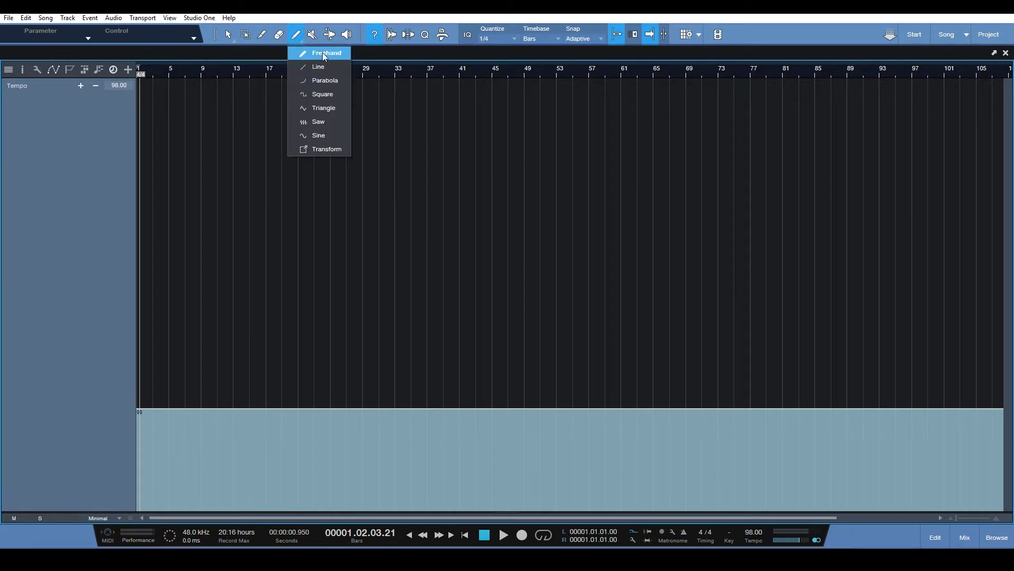
left_click(317, 54)
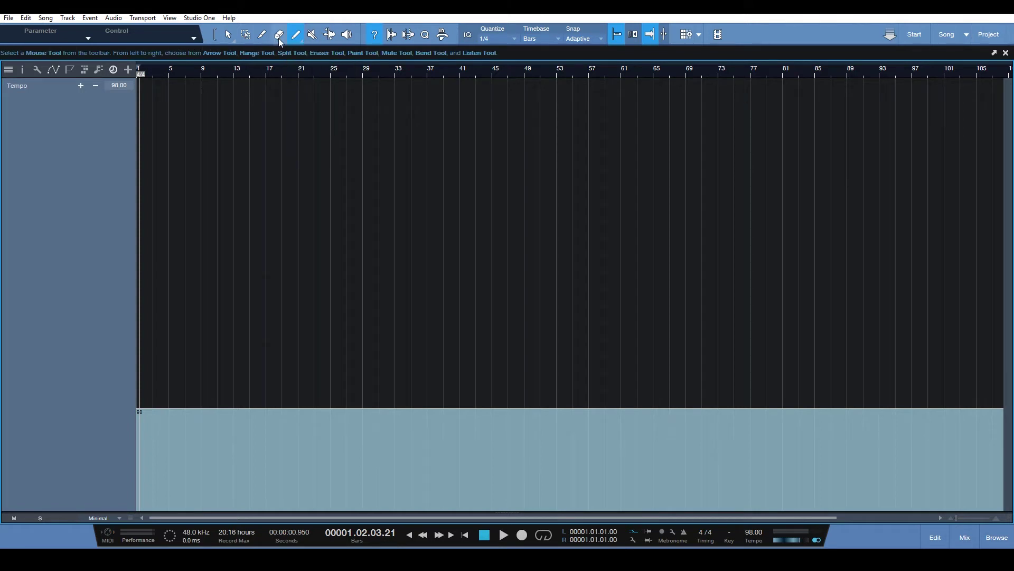
left_click(296, 35)
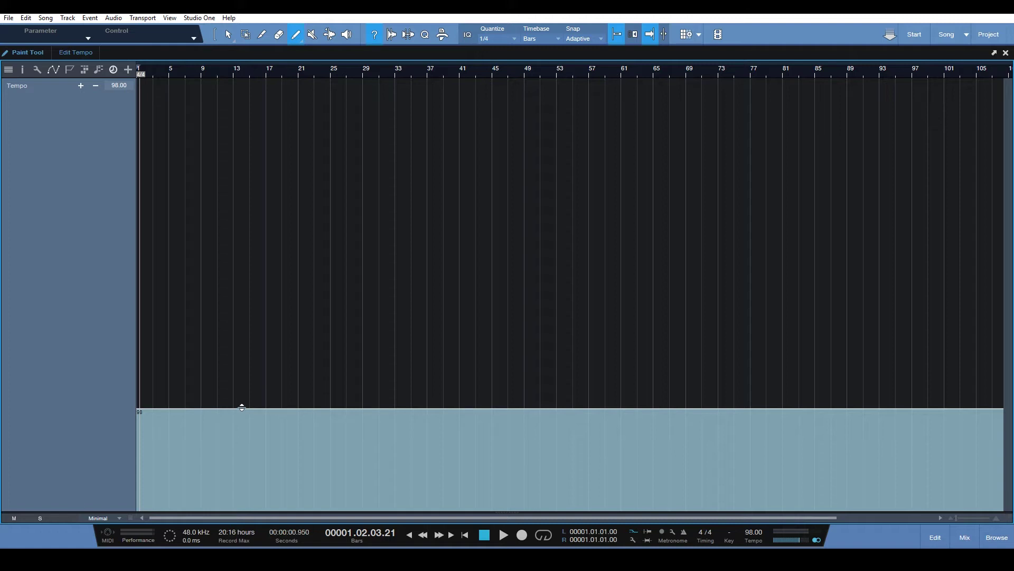
left_click_drag(251, 399, 365, 356)
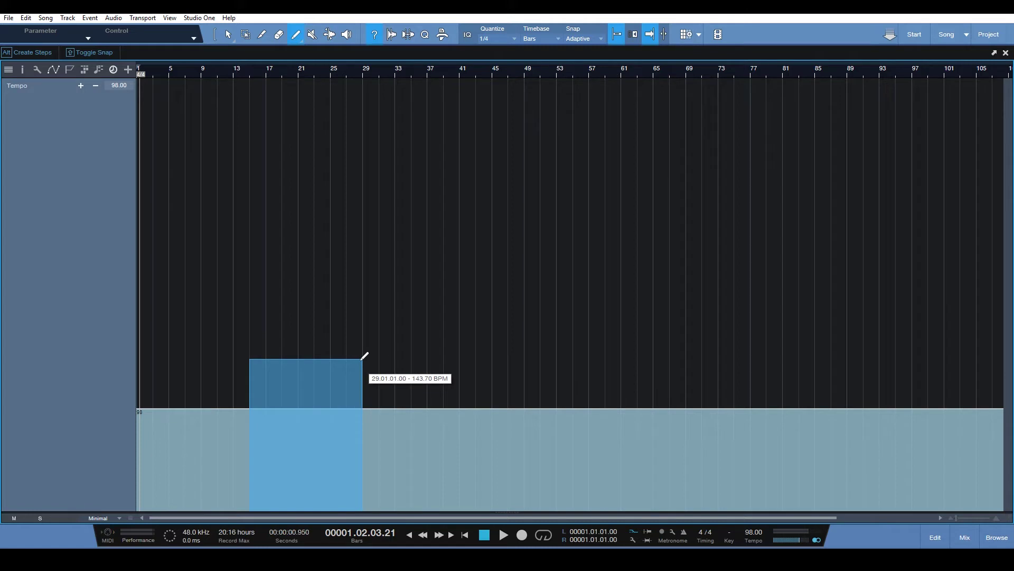
mouse_move(365, 356)
left_mouse_down()
mouse_move(435, 344)
mouse_move(501, 355)
mouse_move(594, 332)
mouse_move(561, 385)
mouse_move(283, 398)
mouse_move(386, 381)
mouse_move(254, 399)
mouse_move(355, 388)
mouse_move(388, 368)
mouse_move(382, 381)
left_mouse_up()
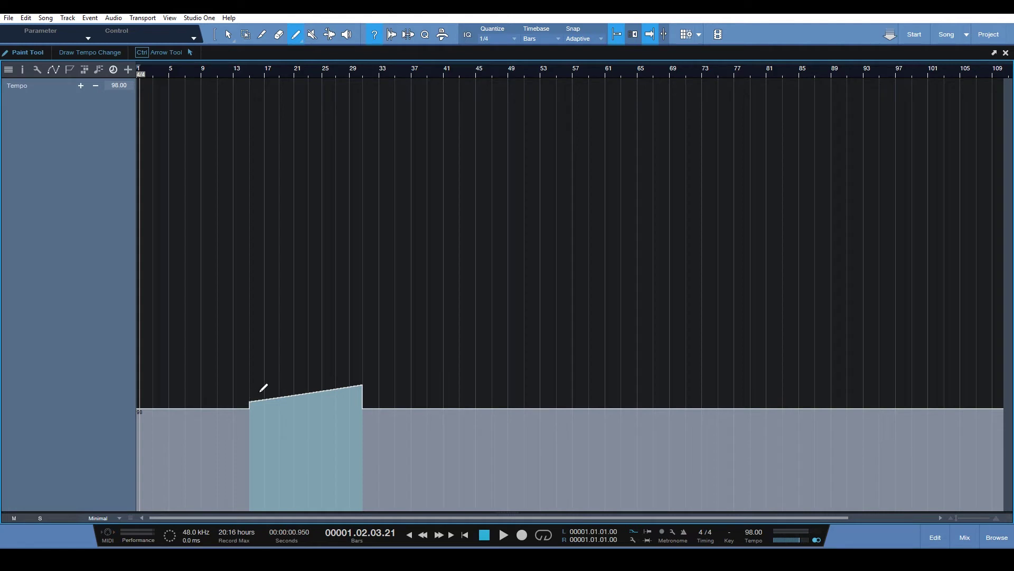
scroll(262, 391, "up", 6)
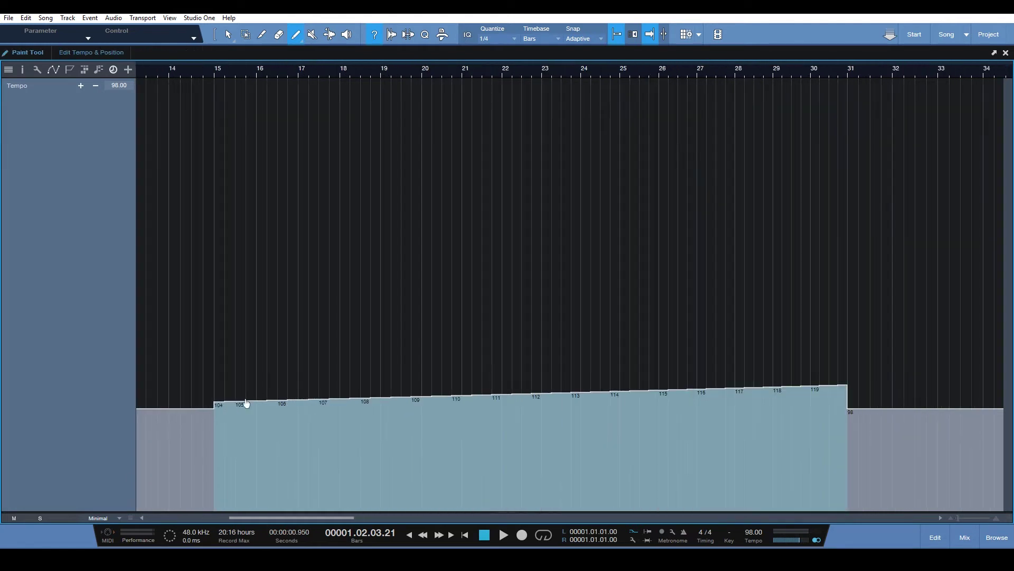
scroll(251, 419, "up", 4)
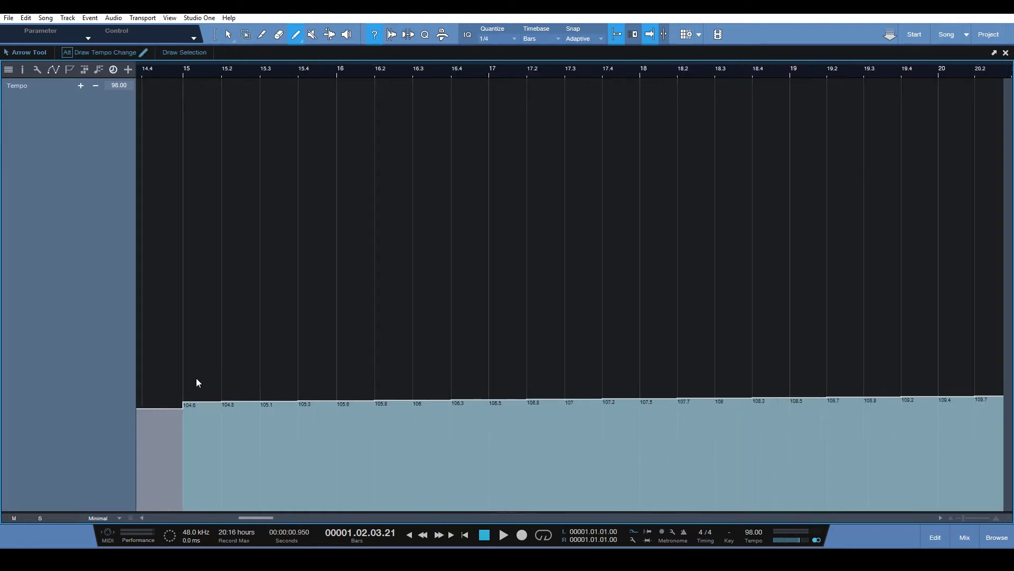
scroll(197, 379, "up", 3)
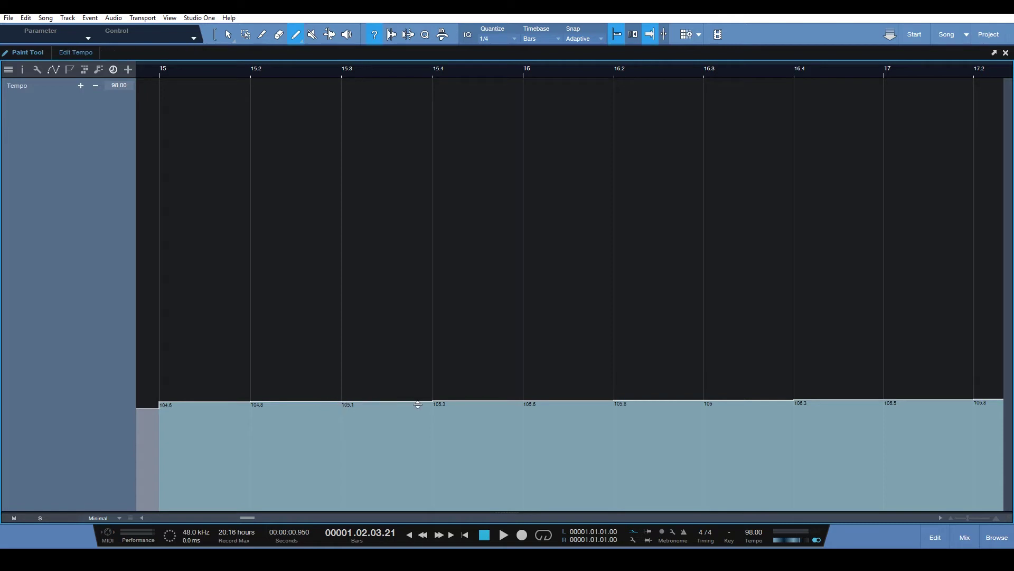
scroll(553, 354, "down", 2)
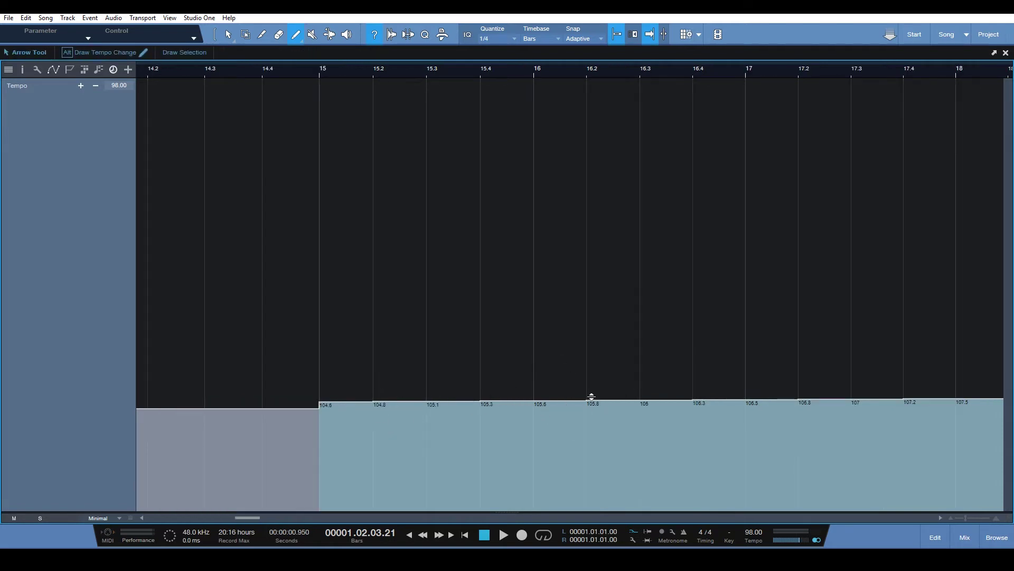
scroll(588, 354, "down", 3)
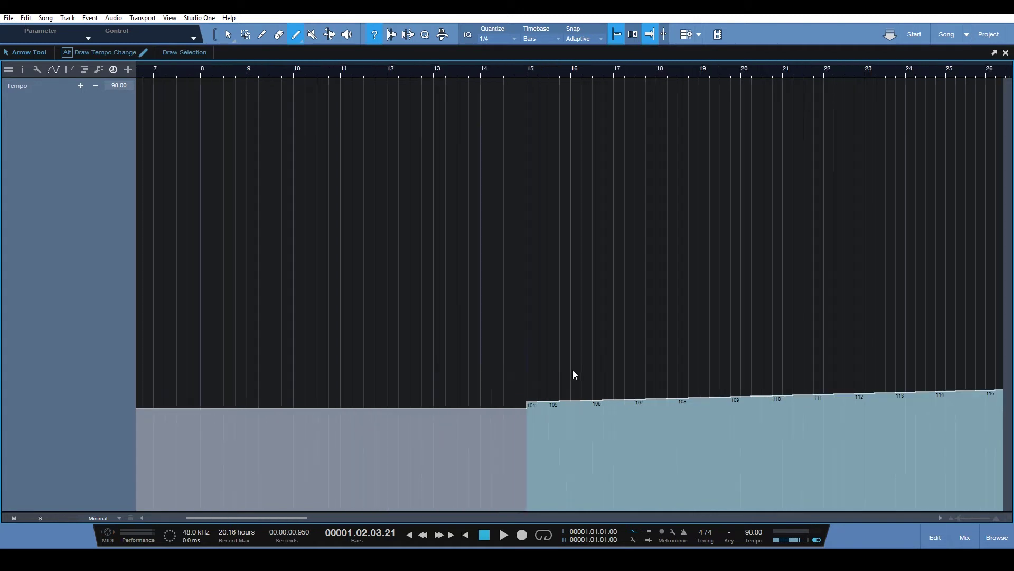
scroll(573, 370, "down", 3)
- Undo the previous tempo ramp and set the quantize grid to 1/1
key("ctrl+z")
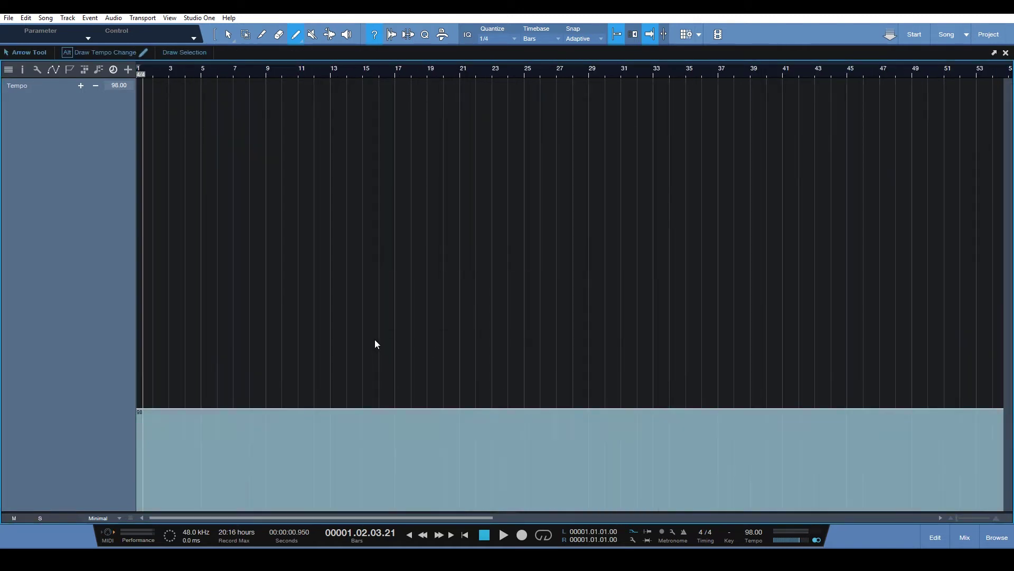
left_click(511, 46)
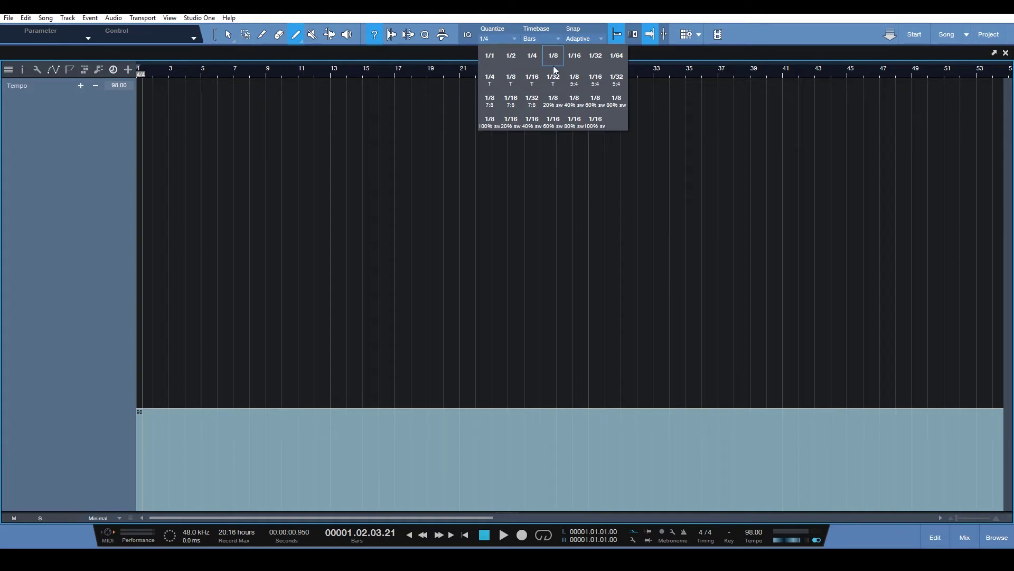
left_click(480, 56)
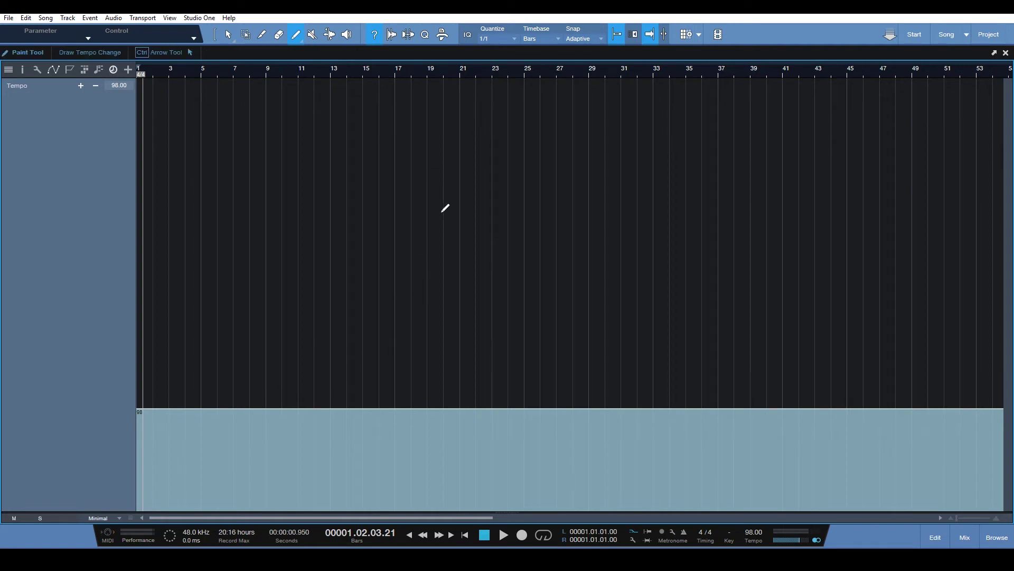
left_click(512, 39)
left_click(490, 60)
- Alt-draw a whole-bar stepped tempo ramp from 103.2 BPM at bar 9 to 120.5 at bar 21
left_click(266, 406)
mouse_move(271, 401)
left_mouse_down()
mouse_move(414, 380)
mouse_move(470, 394)
mouse_move(464, 380)
left_mouse_up()
scroll(277, 383, "up", 2)
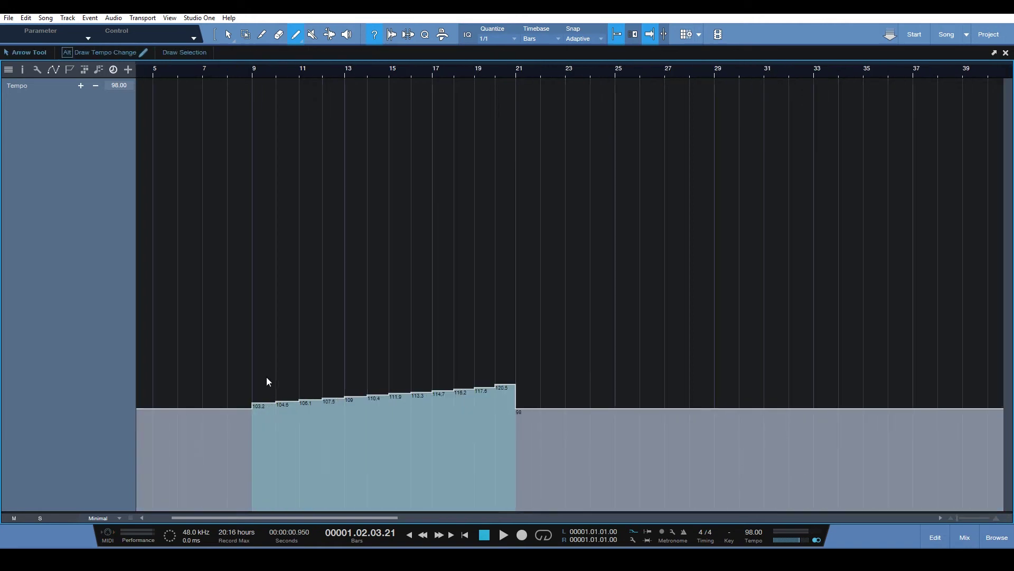
scroll(266, 378, "up", 2)
scroll(241, 373, "up", 1)
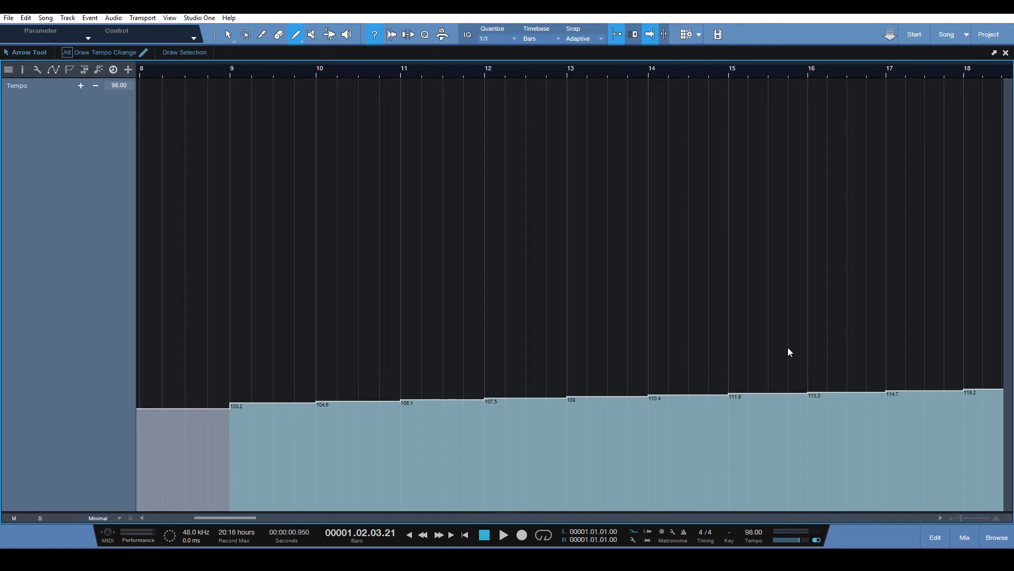
key("w")
key("w")
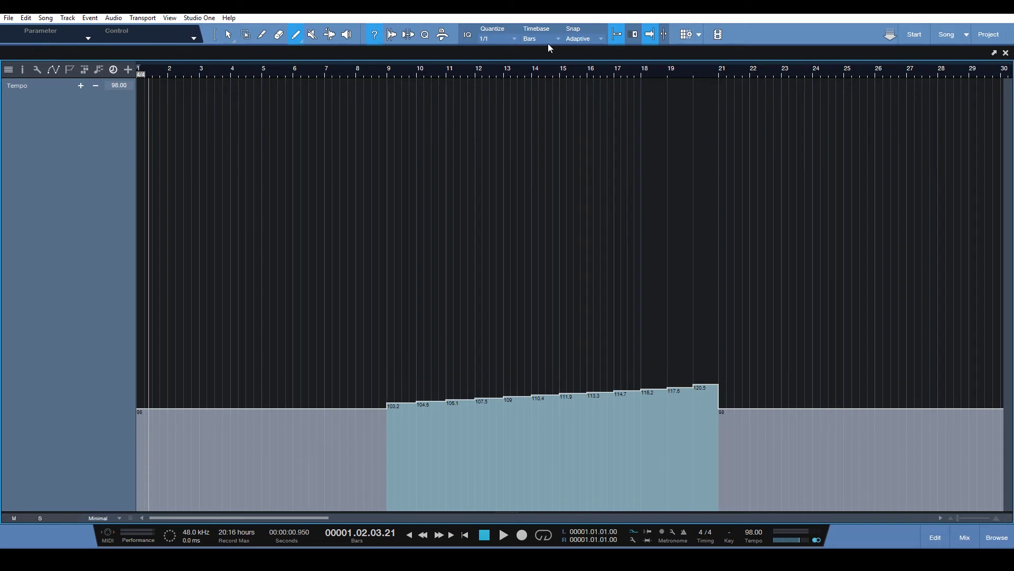
- Set the grid to 1/64, remove the stepped ramp, and raise the base tempo to 99.3 BPM
left_click(505, 43)
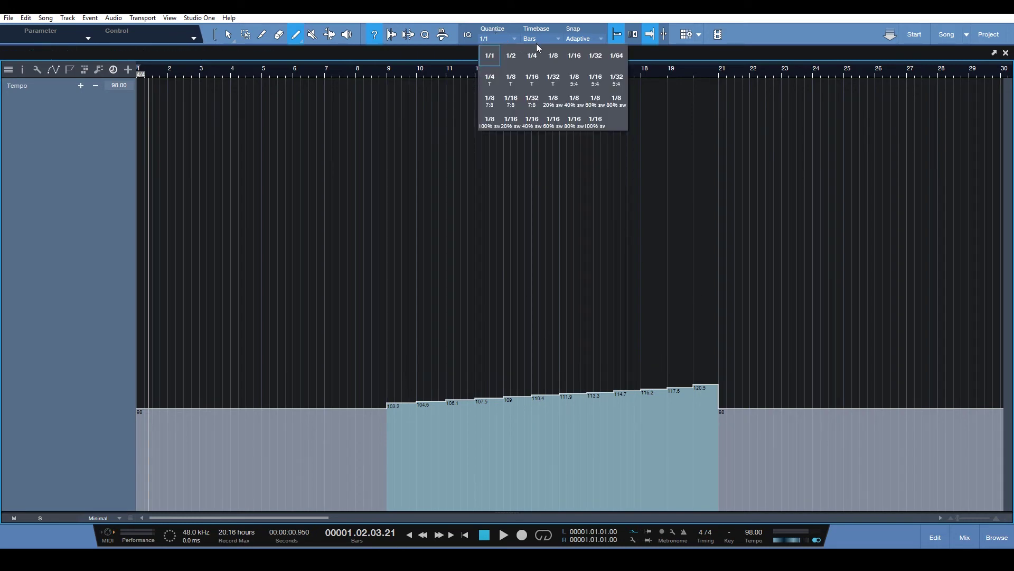
left_click(622, 57)
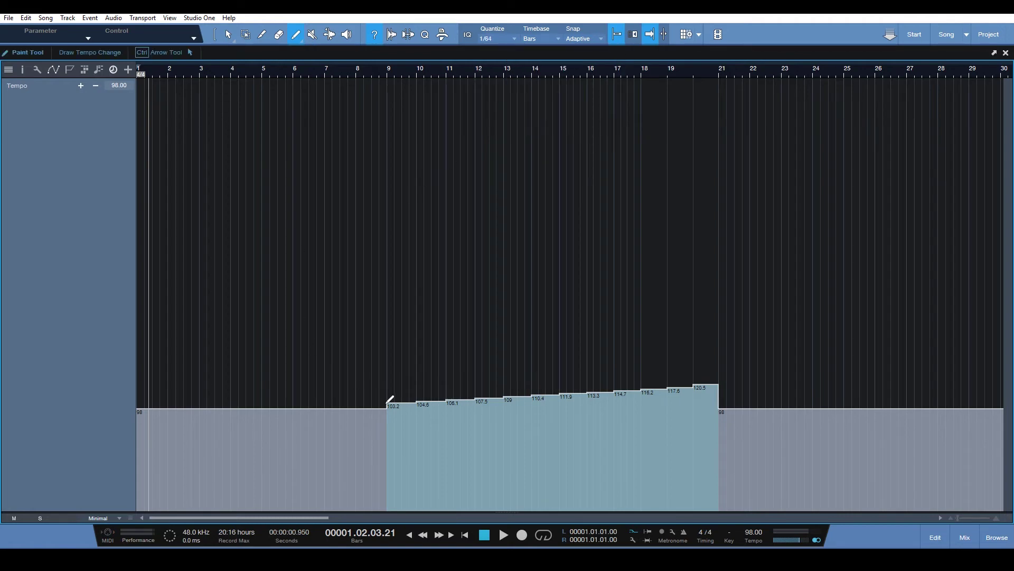
key("Delete")
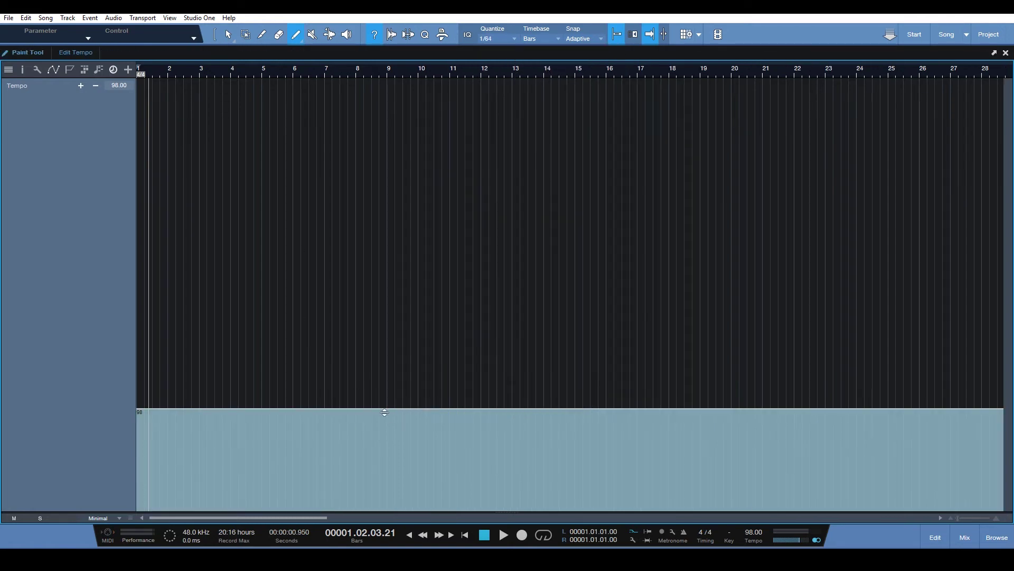
key("alt")
left_click(302, 40)
left_click(401, 385)
left_click(399, 391)
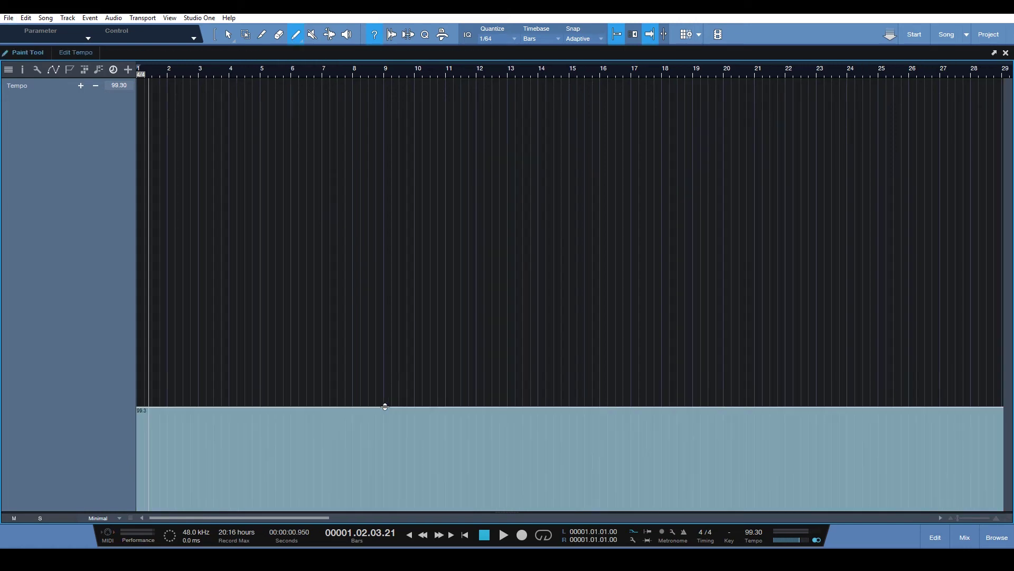
- Alt-draw a smooth rising tempo ramp across bars 9–25 and play it back
mouse_move(399, 392)
left_mouse_down()
mouse_move(517, 364)
mouse_move(849, 368)
mouse_move(767, 374)
left_mouse_up()
key("ctrl+z")
mouse_move(386, 400)
left_mouse_down()
mouse_move(447, 381)
mouse_move(786, 366)
mouse_move(885, 366)
mouse_move(883, 381)
left_mouse_up()
scroll(392, 410, "up", 2)
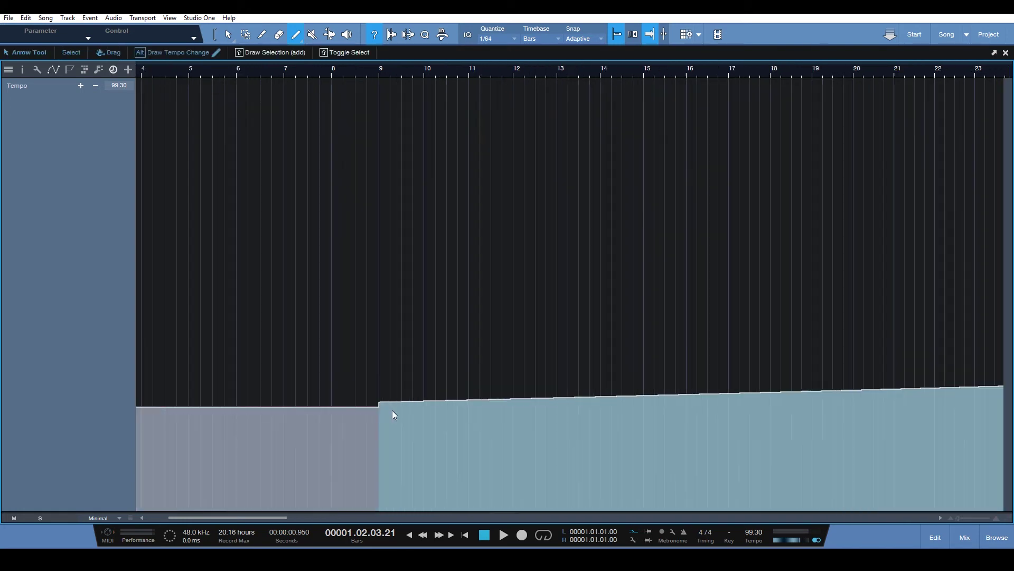
scroll(392, 410, "up", 8)
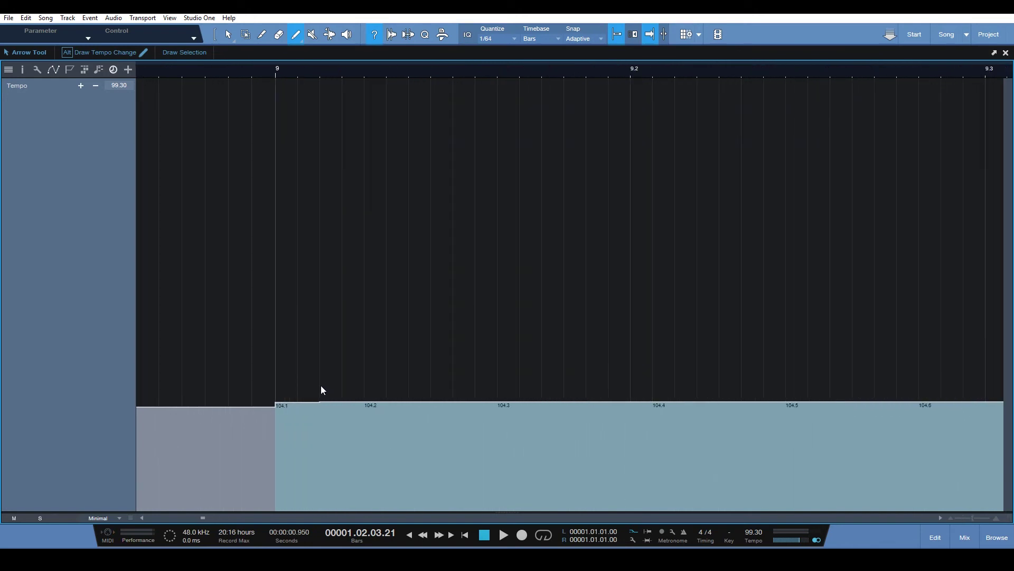
scroll(322, 390, "up", 4)
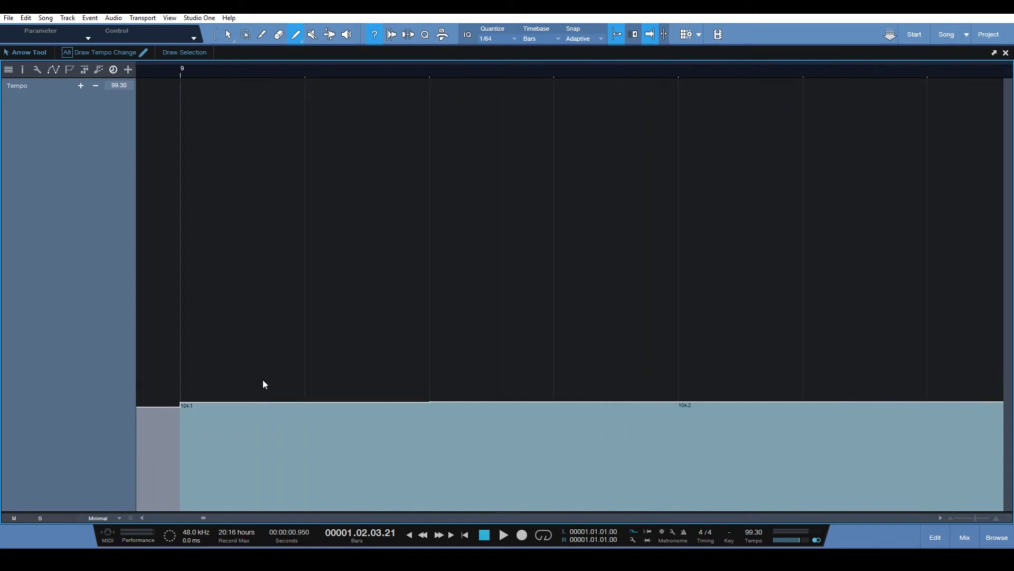
scroll(264, 382, "down", 3)
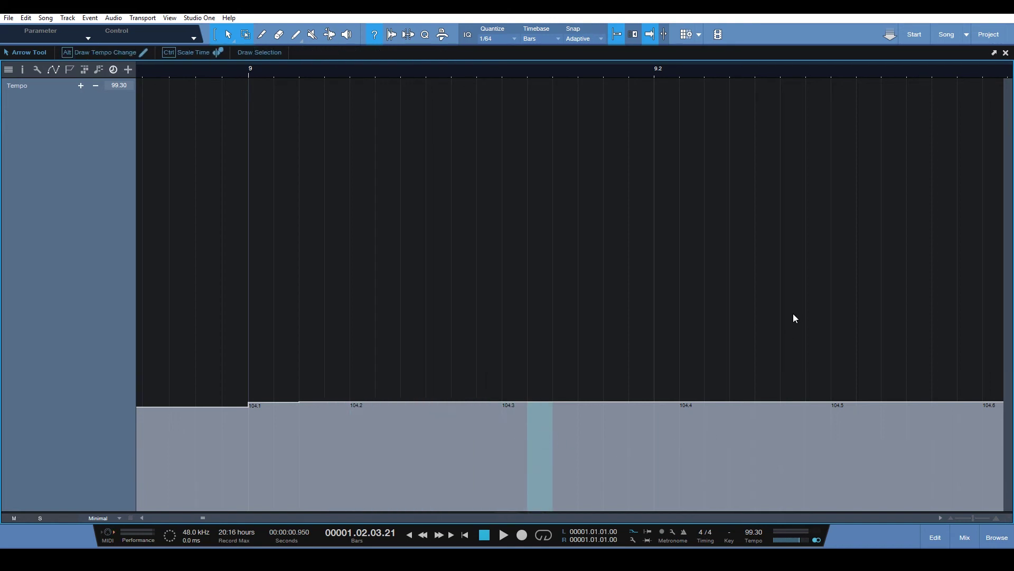
scroll(837, 288, "down", 10)
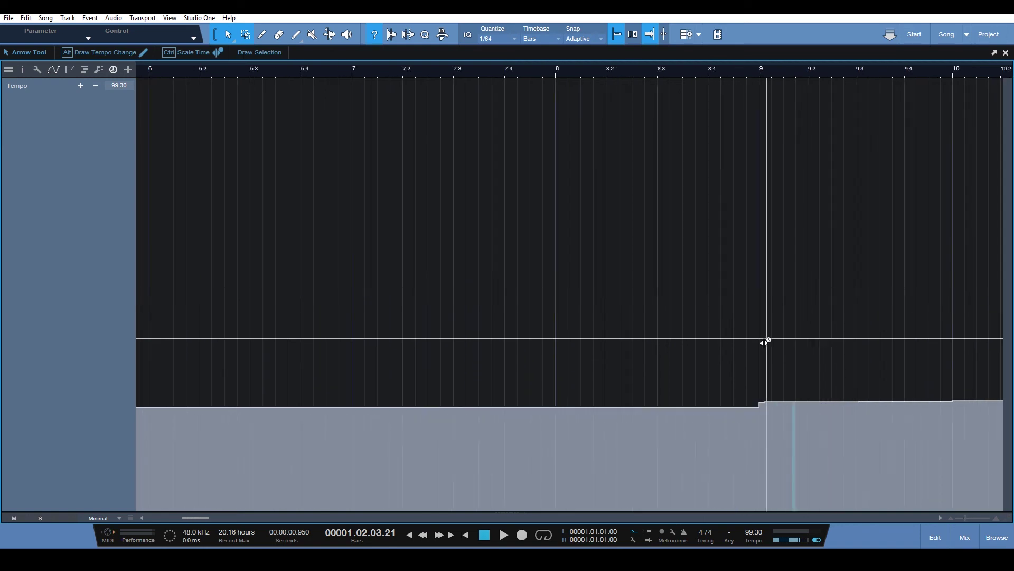
key("space")
key("space")
scroll(546, 334, "up", 10)
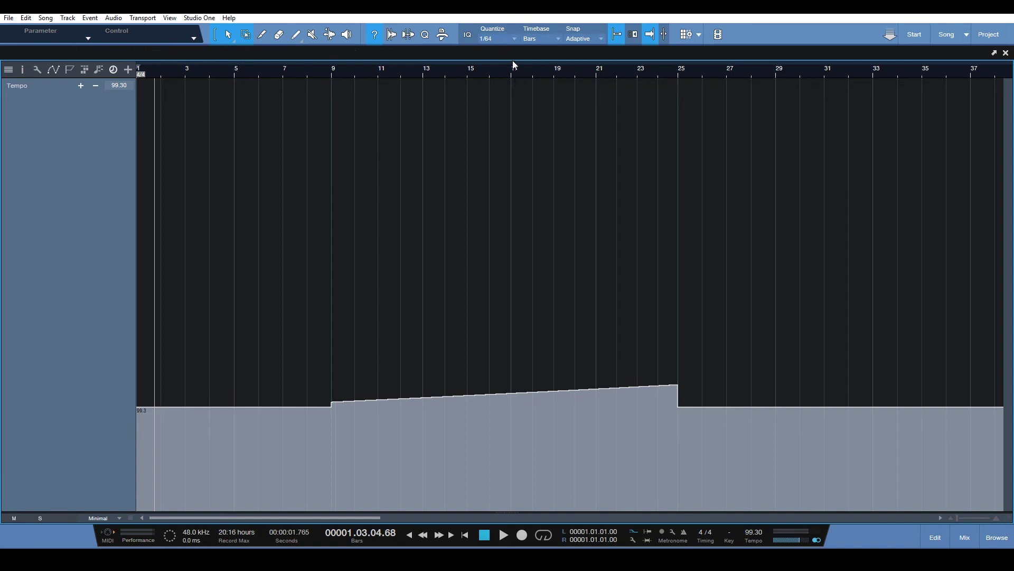
- Set quantize to 1/4 and delete the fine ramp, leaving a flat 99.3 BPM tempo
left_click(513, 40)
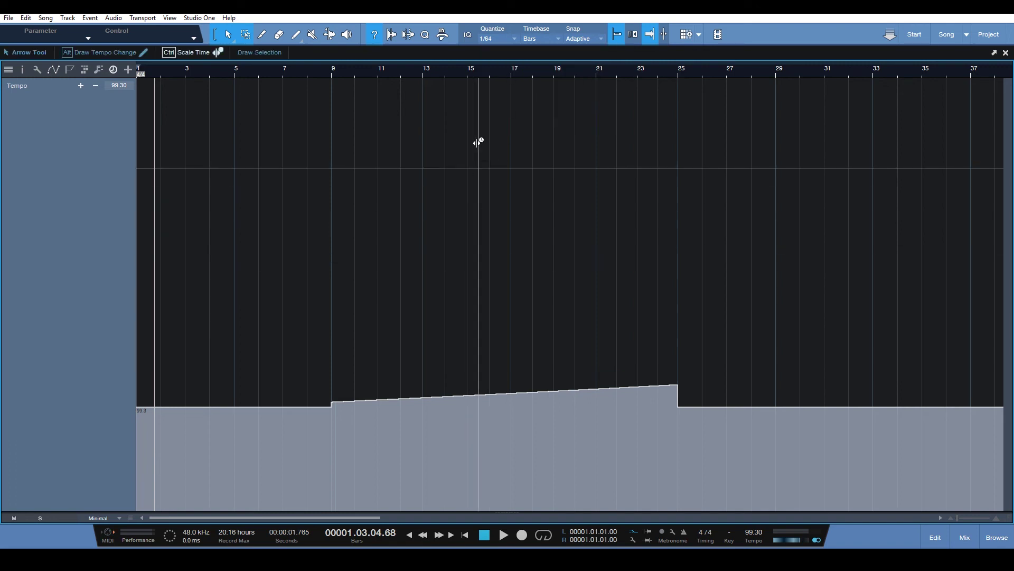
left_click(503, 35)
left_click(515, 40)
left_click(515, 42)
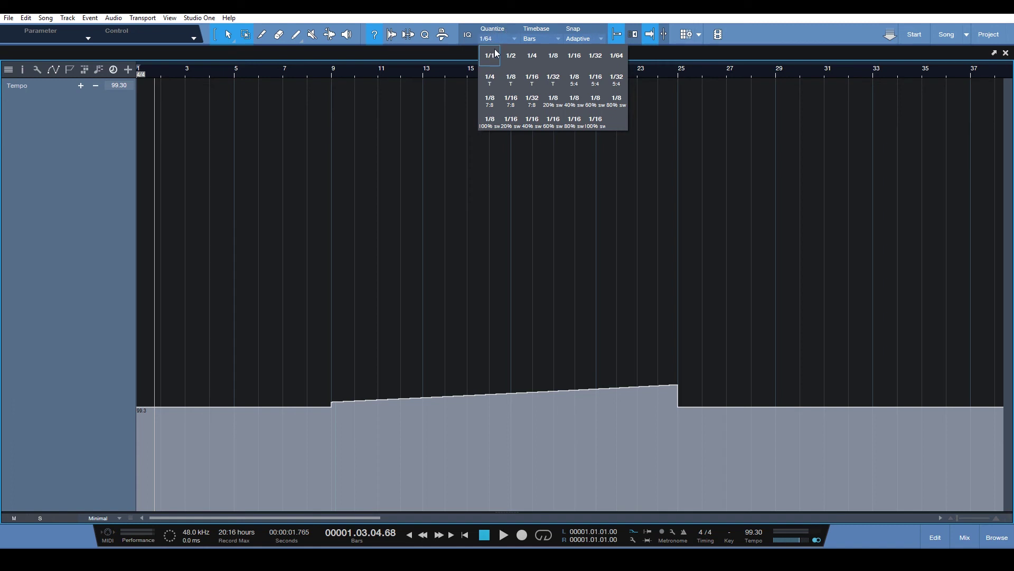
left_click(533, 57)
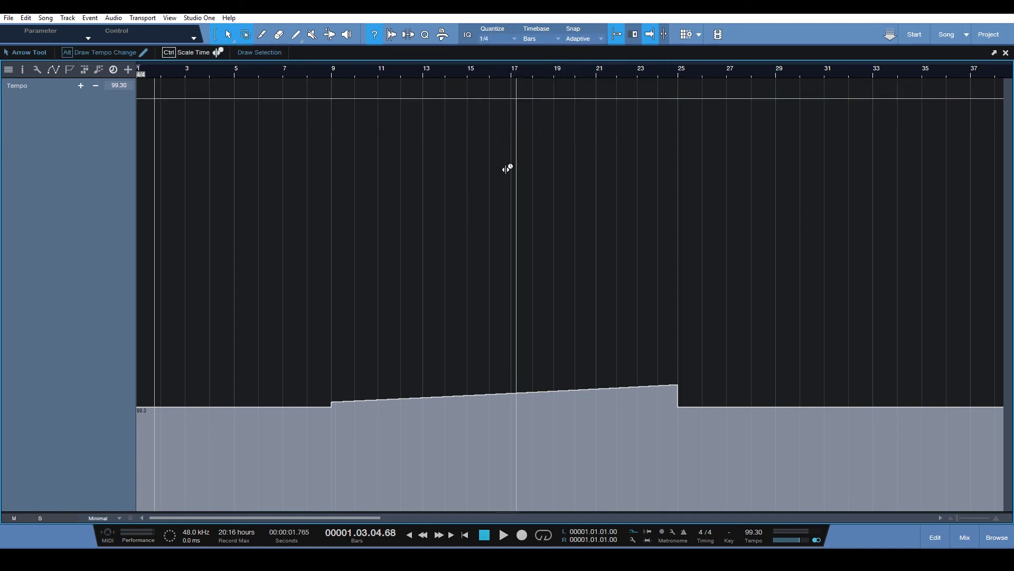
left_click(462, 388)
key("Delete")
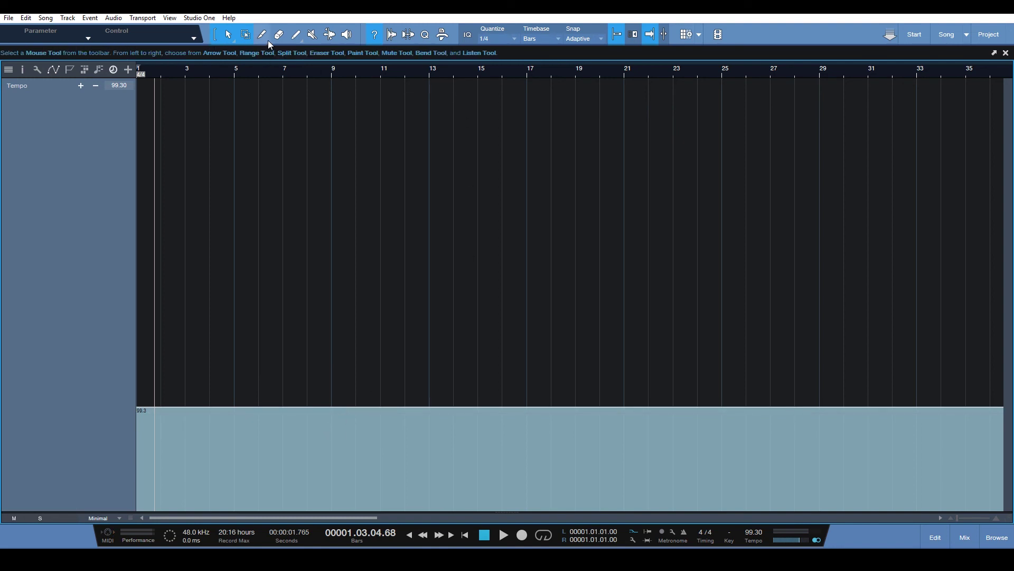
- With the Paint Tool selected, drag the tempo lane's bottom border up to a thin strip
left_click(296, 35)
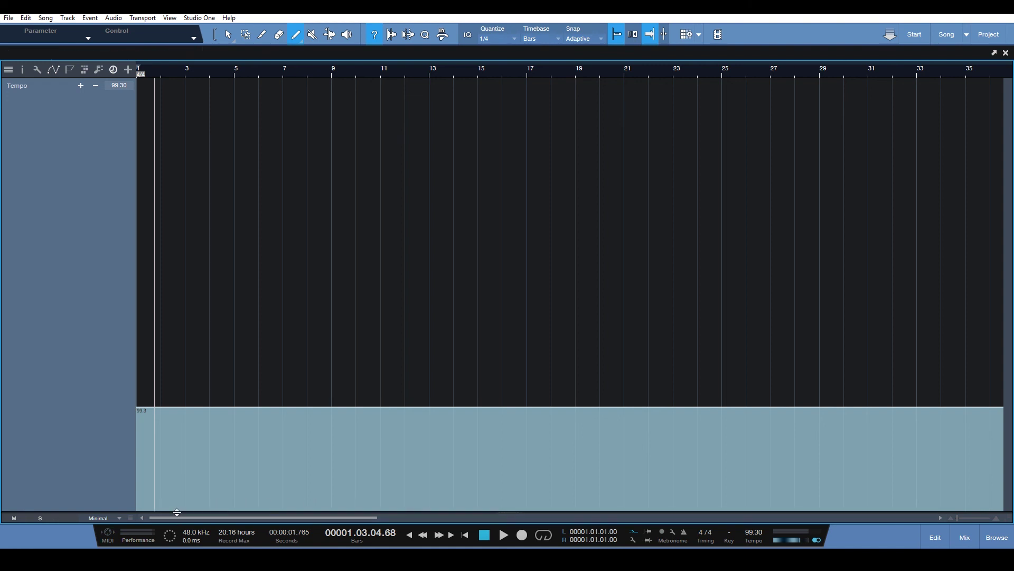
left_click_drag(177, 511, 231, 152)
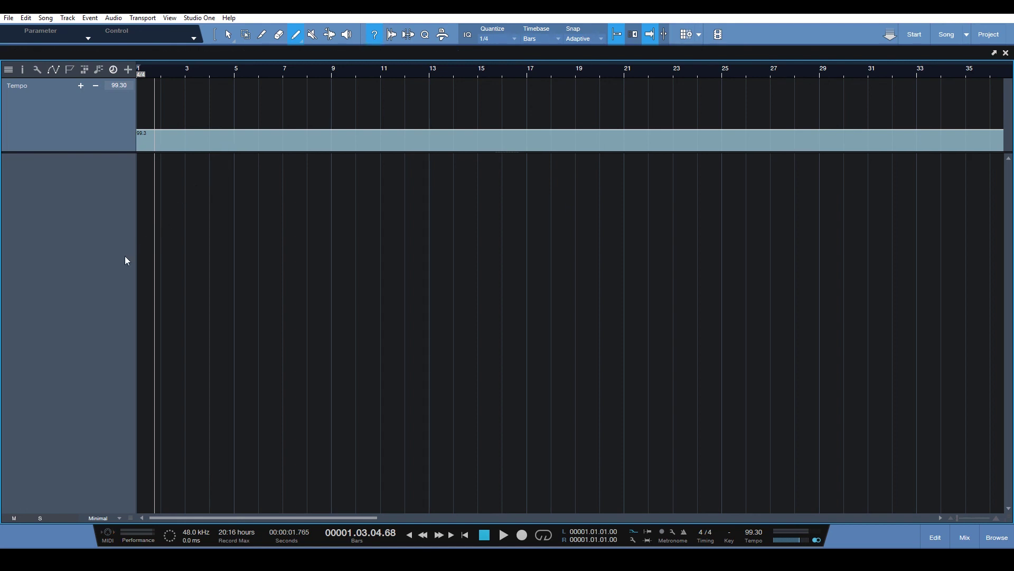